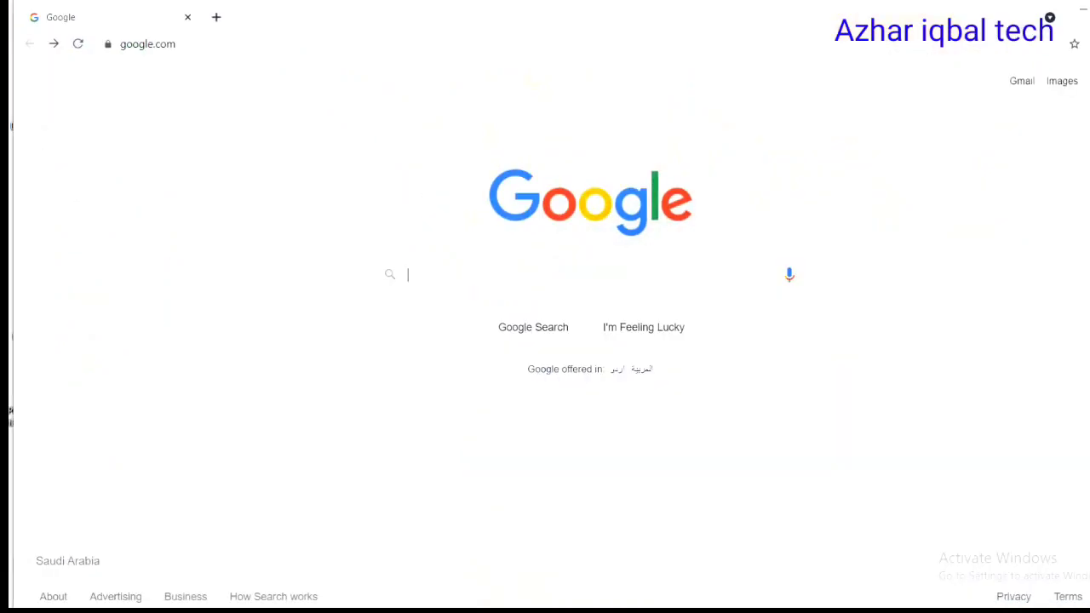
Go to Facebook and open the managed page "Buy &get amazon products"
left_click(427, 282)
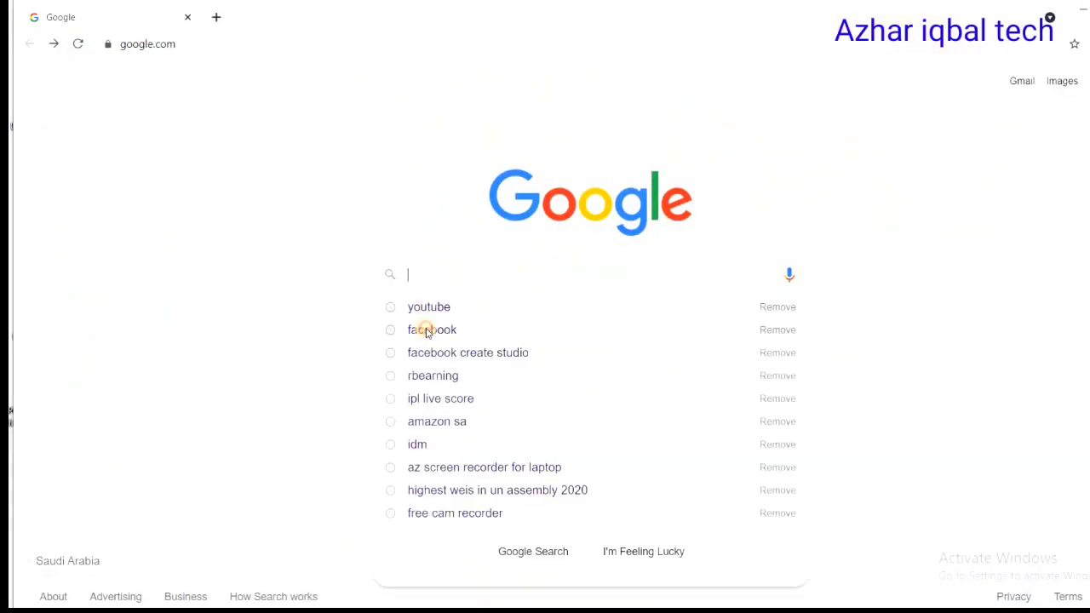
left_click(427, 330)
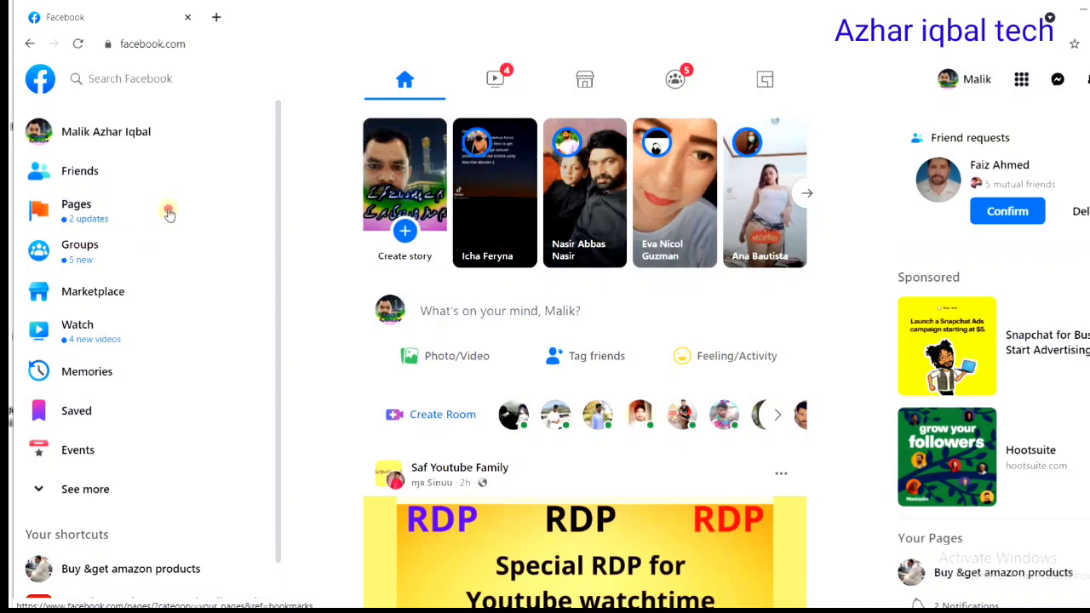
left_click(169, 215)
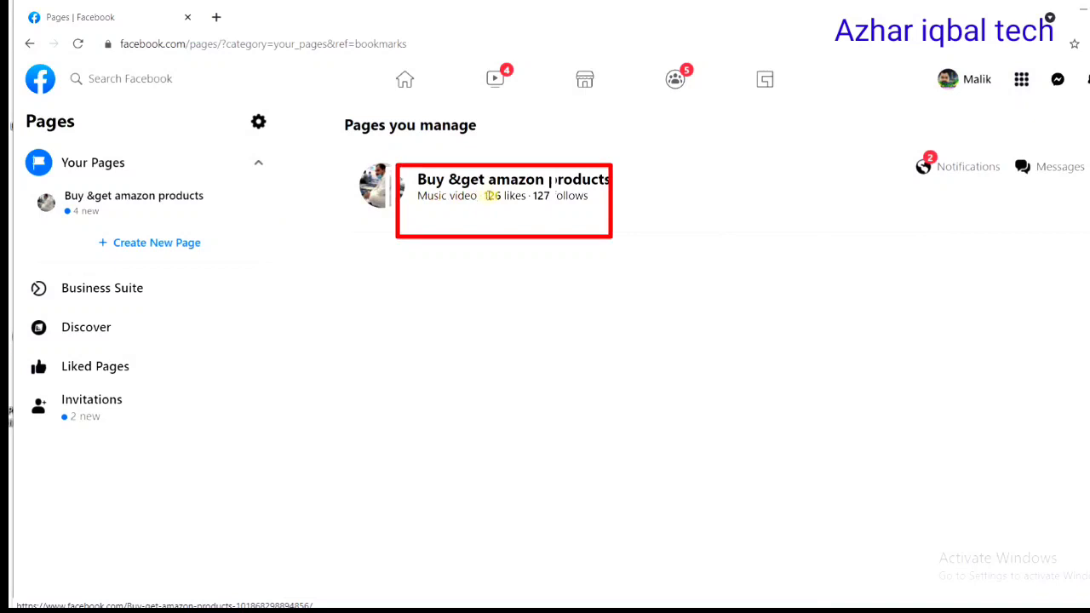
left_click(502, 186)
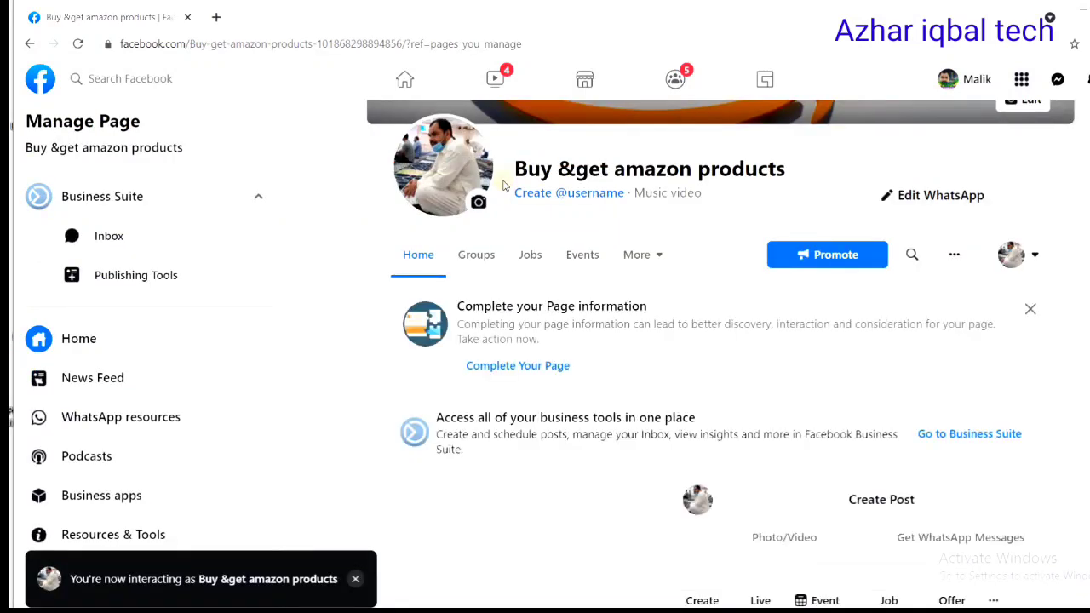
Start creating a live video from the page's post creation area
scroll(506, 253, "down", 5)
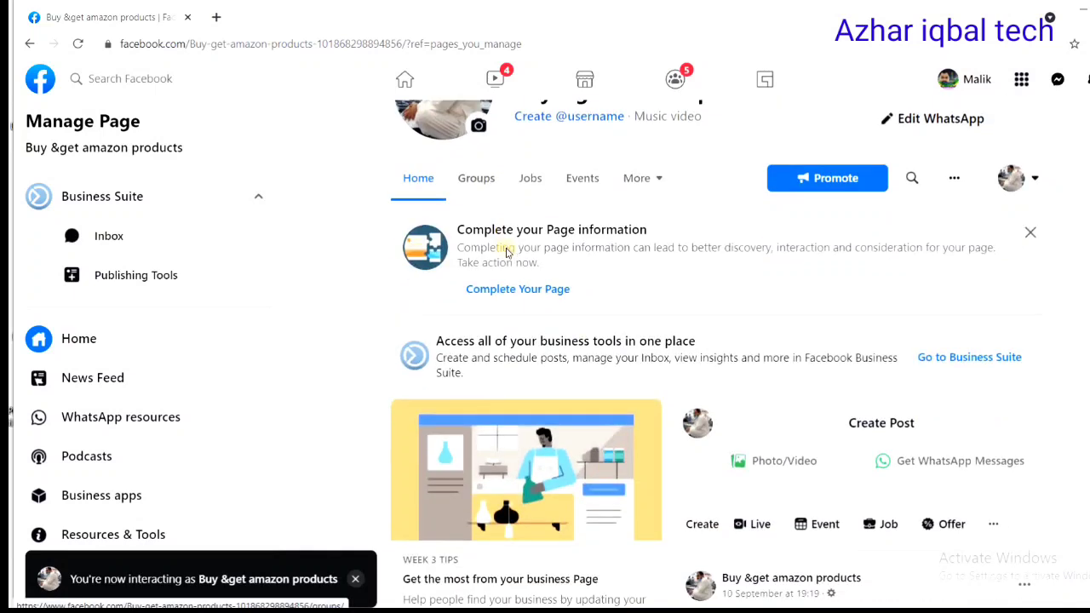
scroll(506, 253, "down", 1)
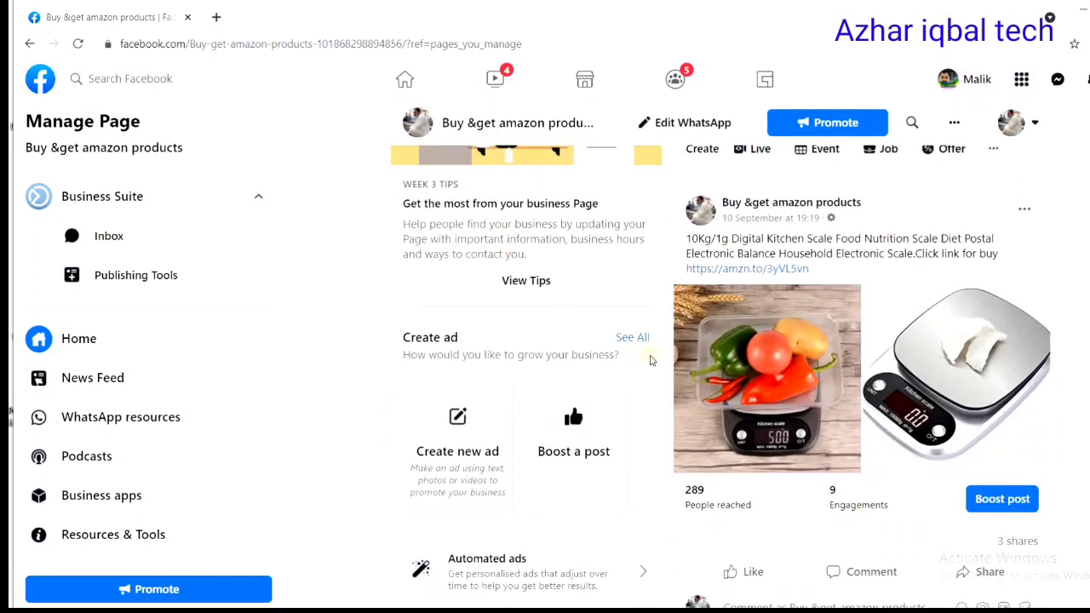
scroll(652, 359, "up", 2)
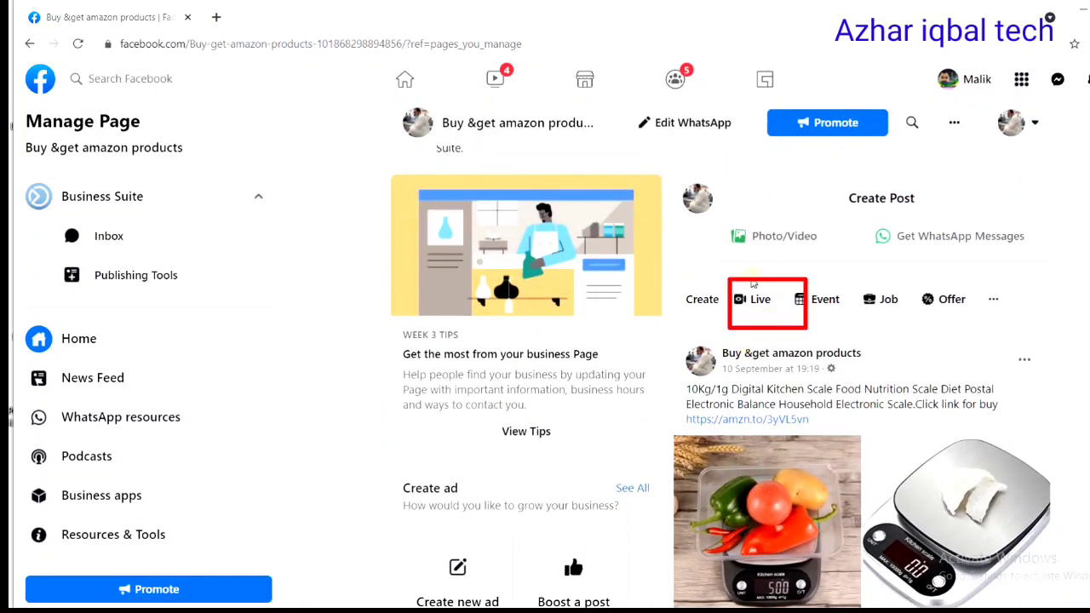
left_click(760, 299)
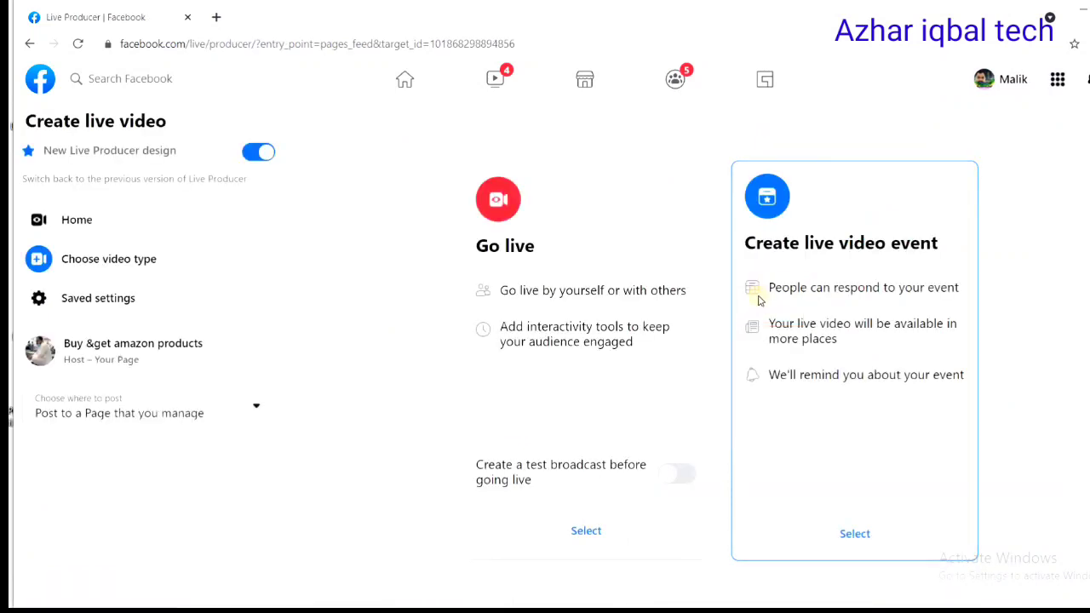
Choose Go live with a test broadcast, then start screen sharing and dismiss the Chrome tab notice
left_click(584, 533)
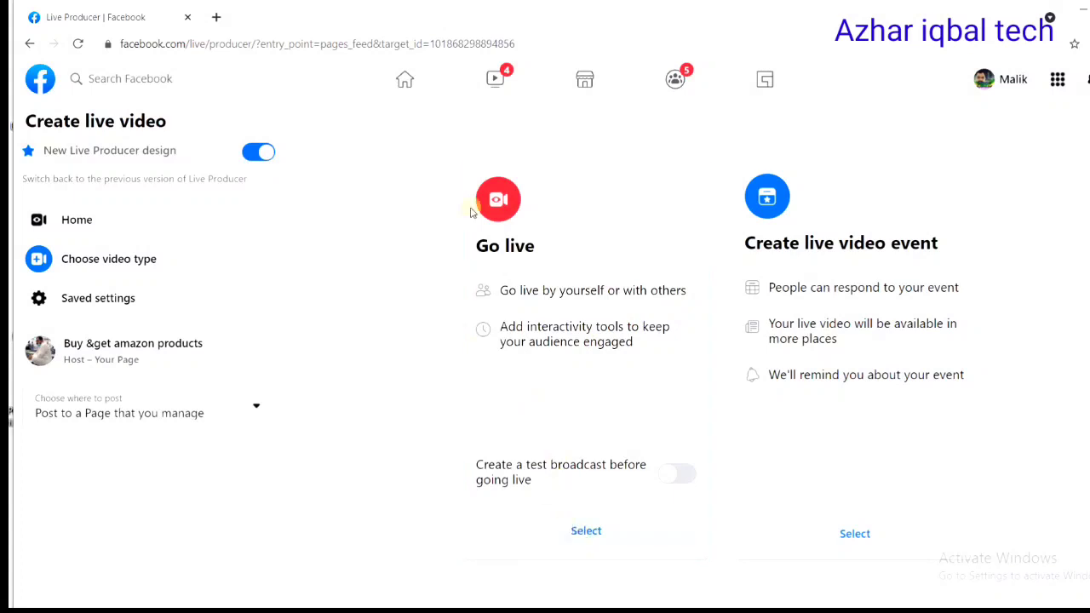
left_click(568, 533)
left_click(665, 477)
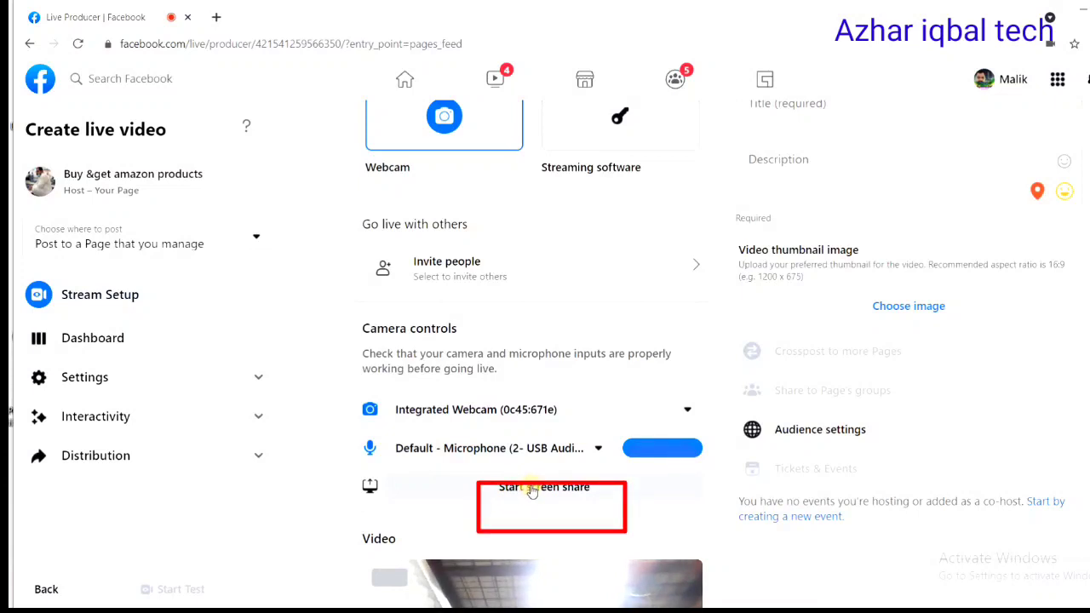
left_click(532, 490)
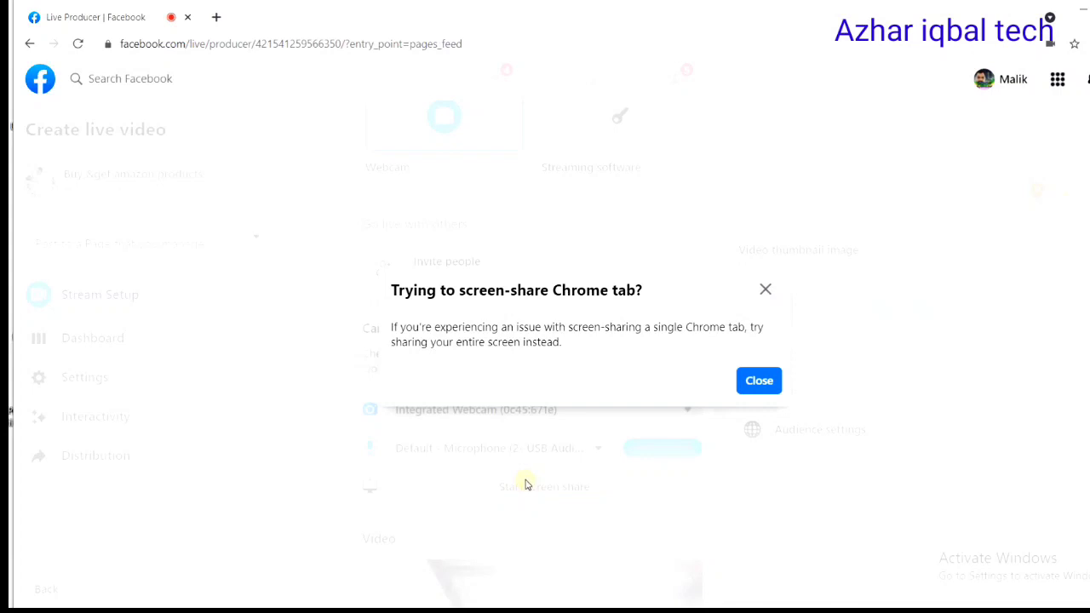
left_click(776, 384)
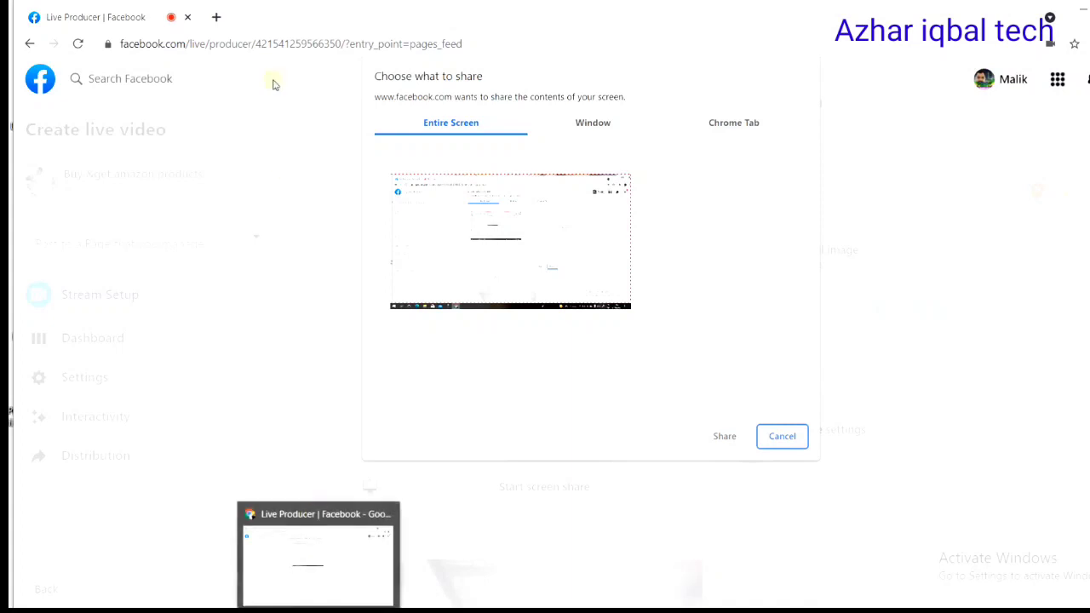
Find YouTube through Google in a new browser tab and open its home page
left_click(217, 17)
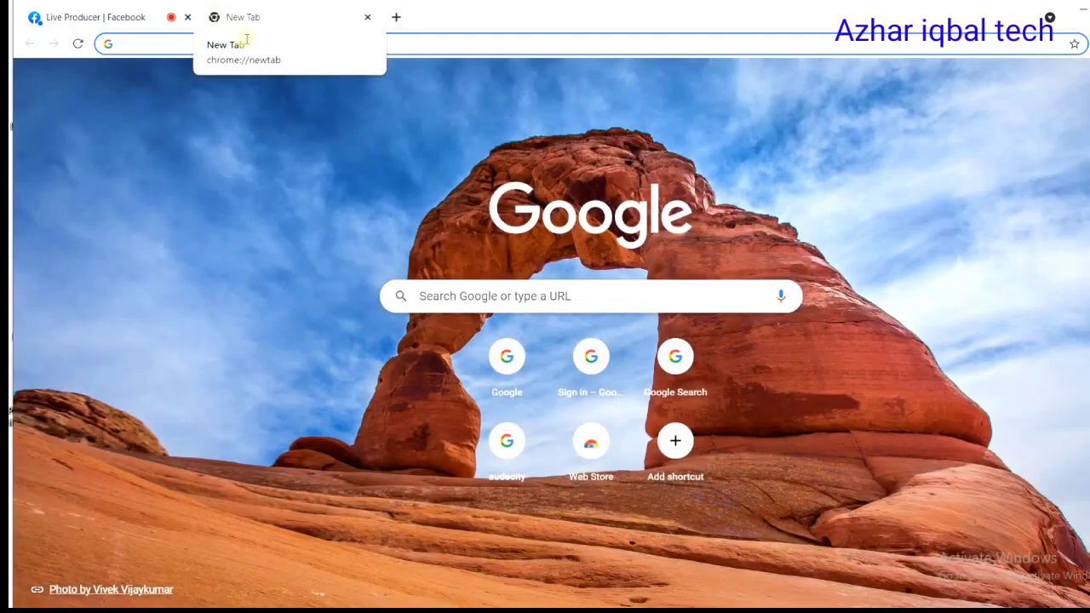
left_click(639, 294)
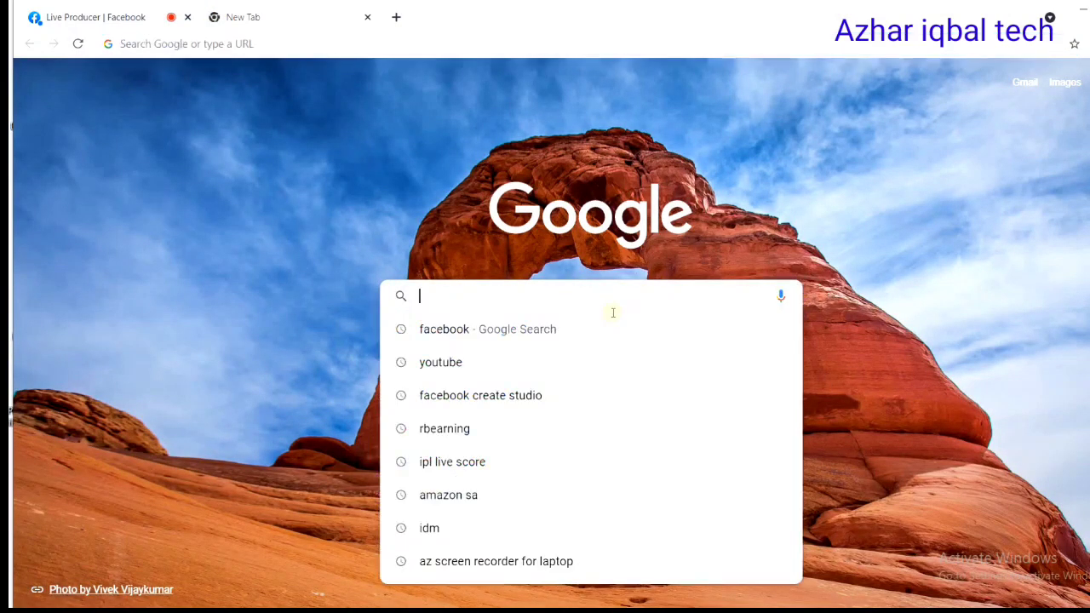
left_click(544, 362)
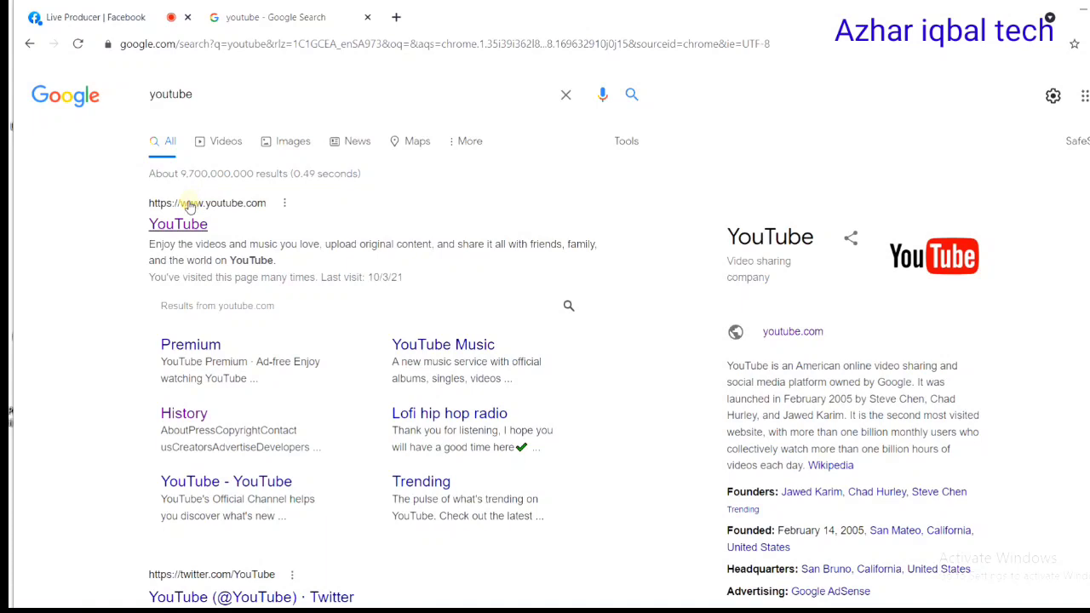
left_click(187, 208)
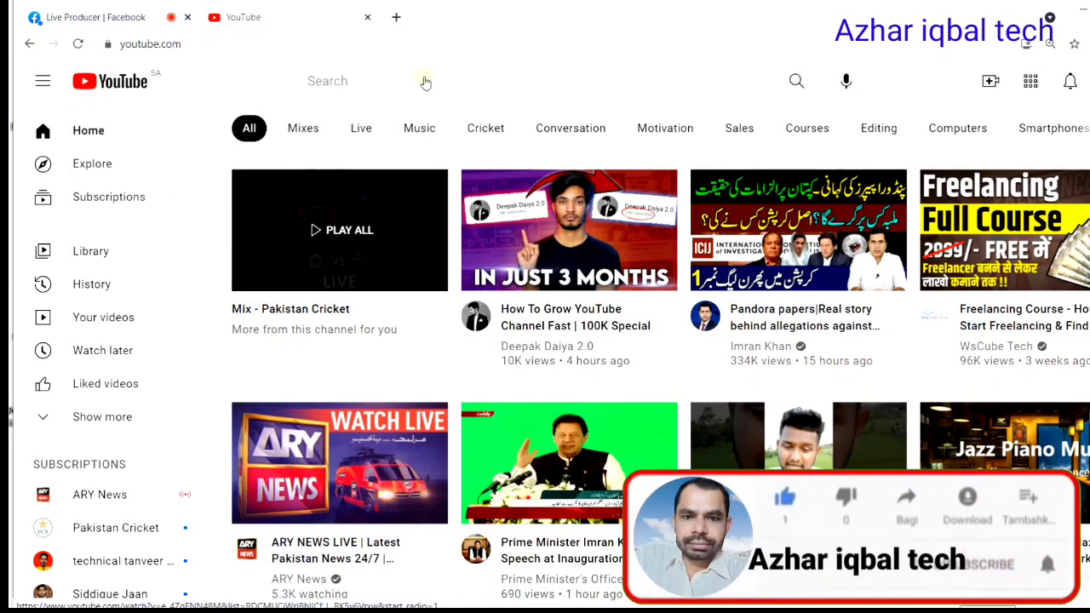
Search YouTube for "live cricket match today"
left_click(417, 82)
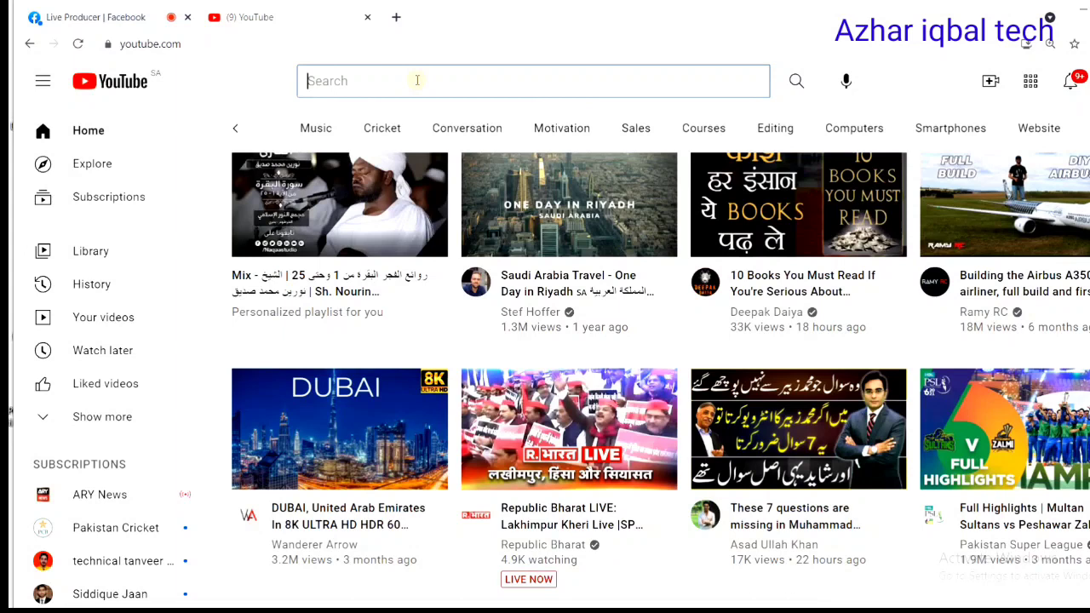
type("l")
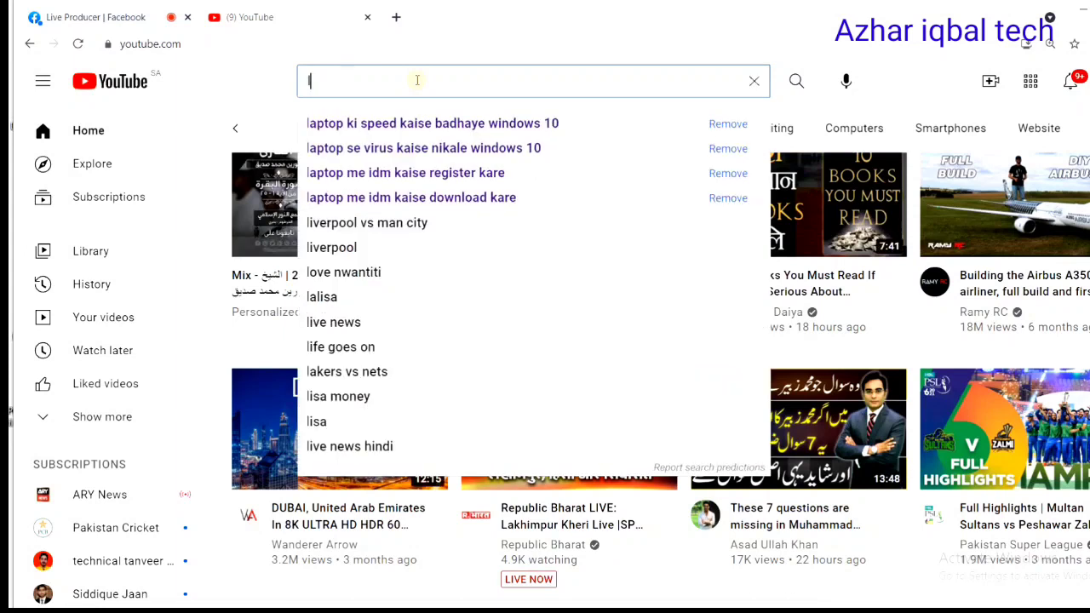
type("ive")
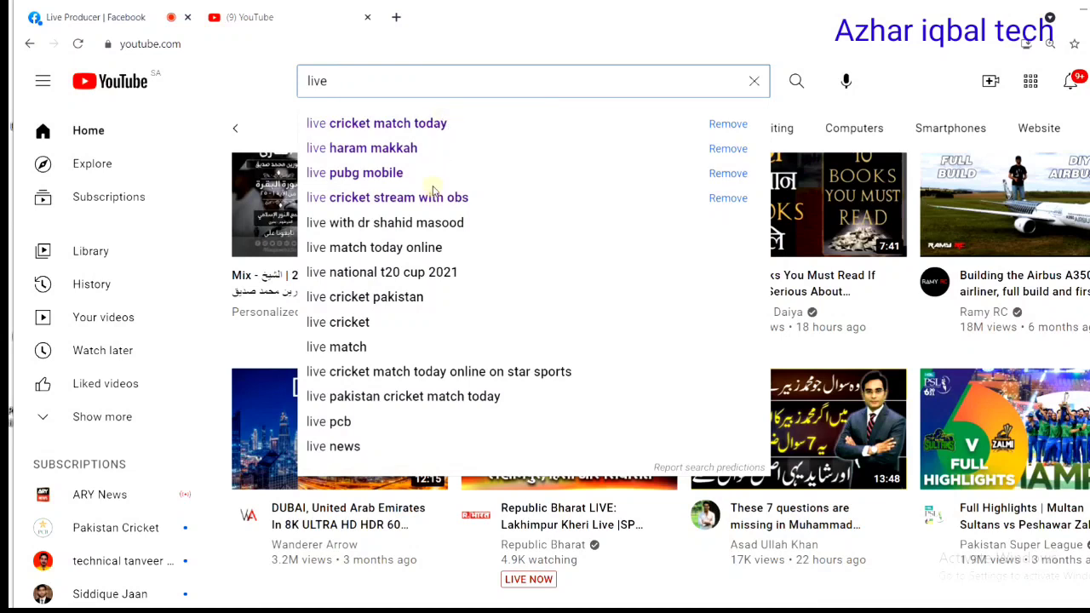
left_click(436, 128)
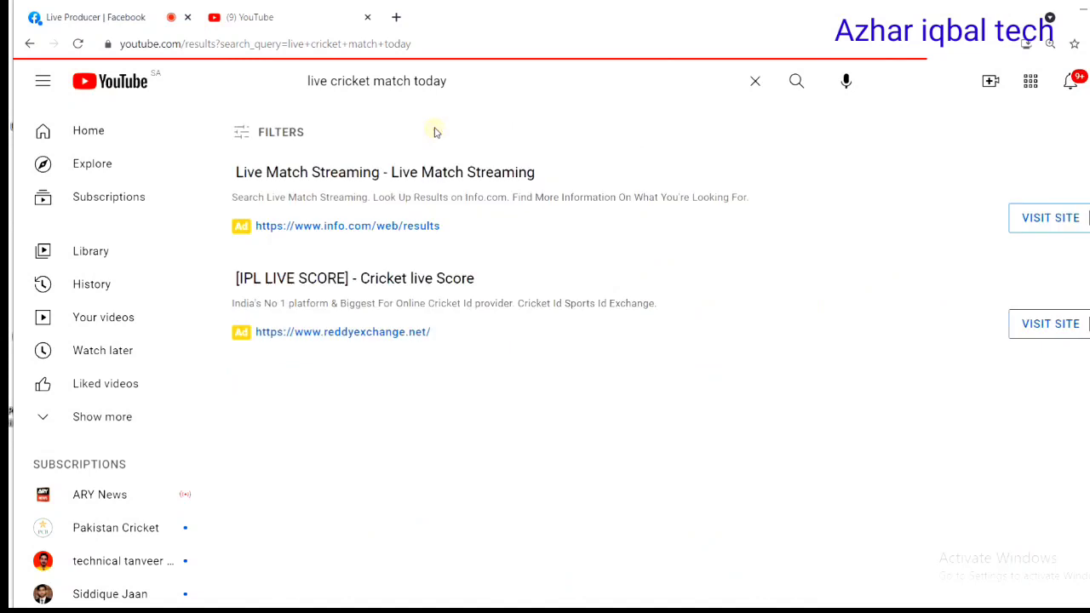
Look through the YouTube search results for a cricket match video to stream
scroll(439, 152, "down", 10)
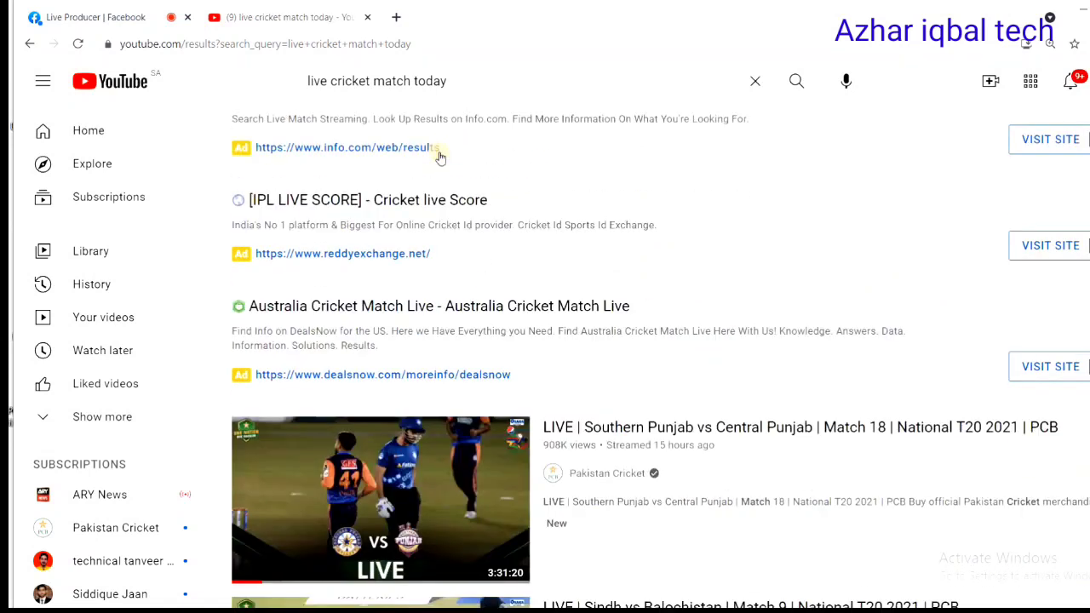
scroll(428, 163, "up", 3)
scroll(429, 163, "down", 6)
scroll(428, 164, "down", 11)
scroll(429, 164, "down", 9)
scroll(428, 164, "down", 3)
scroll(428, 164, "up", 5)
scroll(428, 164, "up", 14)
scroll(428, 163, "up", 10)
scroll(429, 163, "up", 8)
scroll(426, 166, "down", 4)
scroll(403, 215, "up", 2)
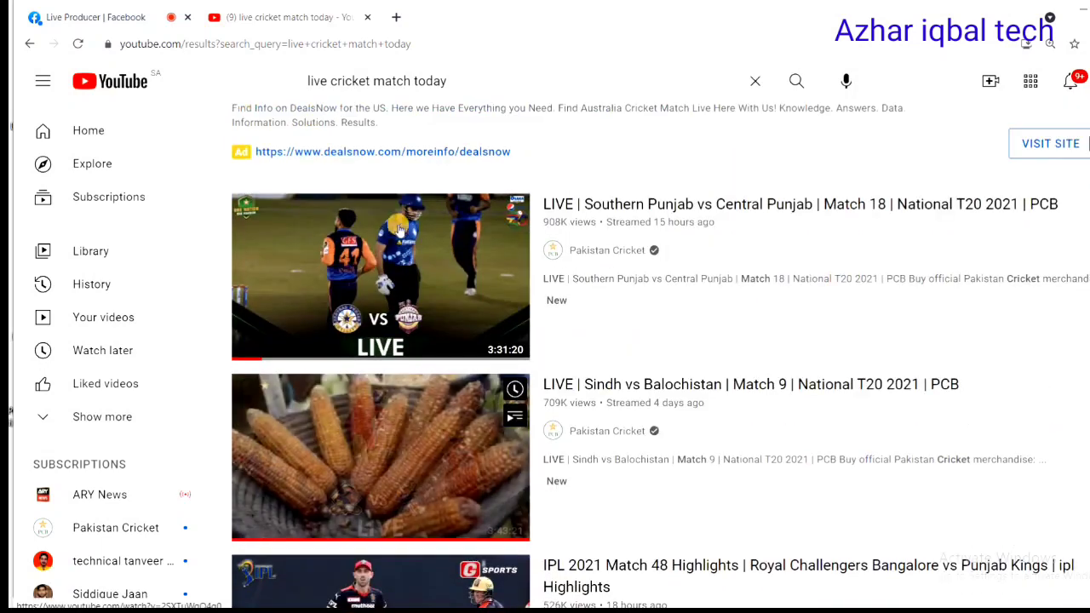
Open the Southern Punjab vs Central Punjab Match 18 National T20 2021 video, play it briefly and pause it
left_click(393, 251)
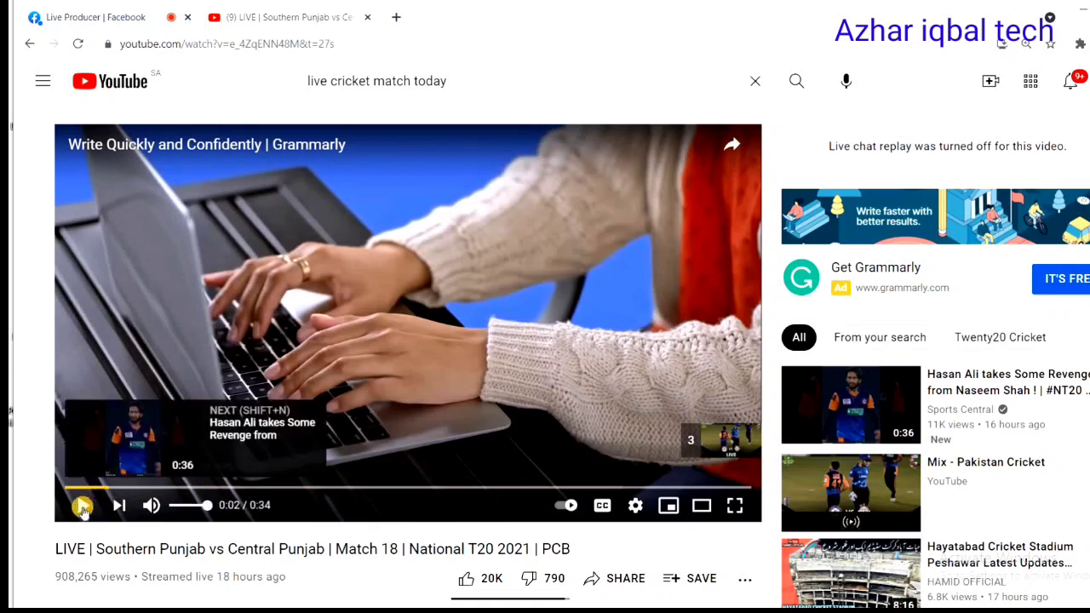
left_click(80, 505)
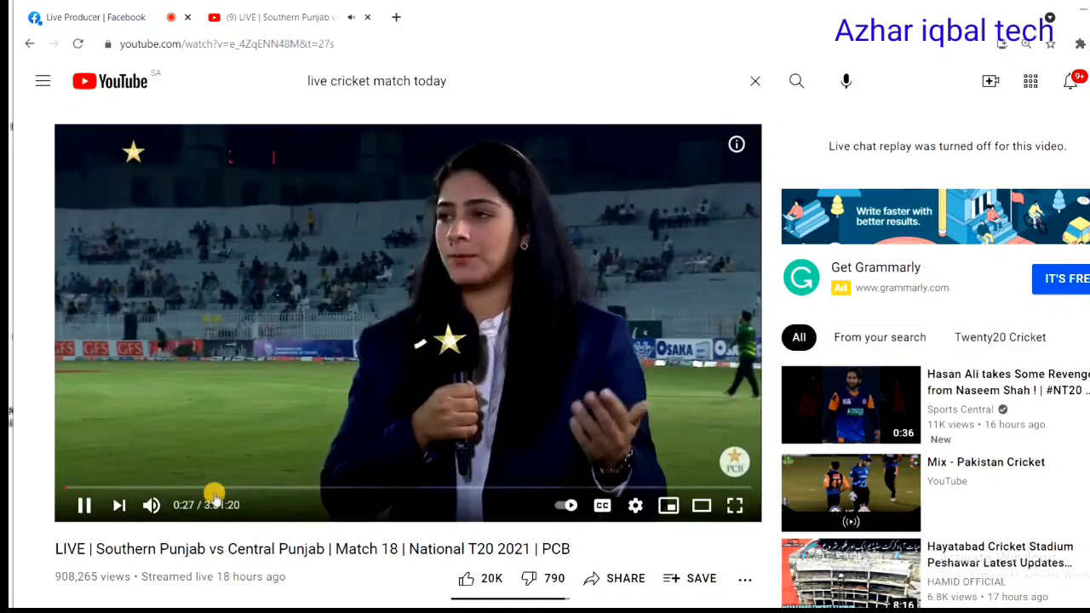
left_click(88, 507)
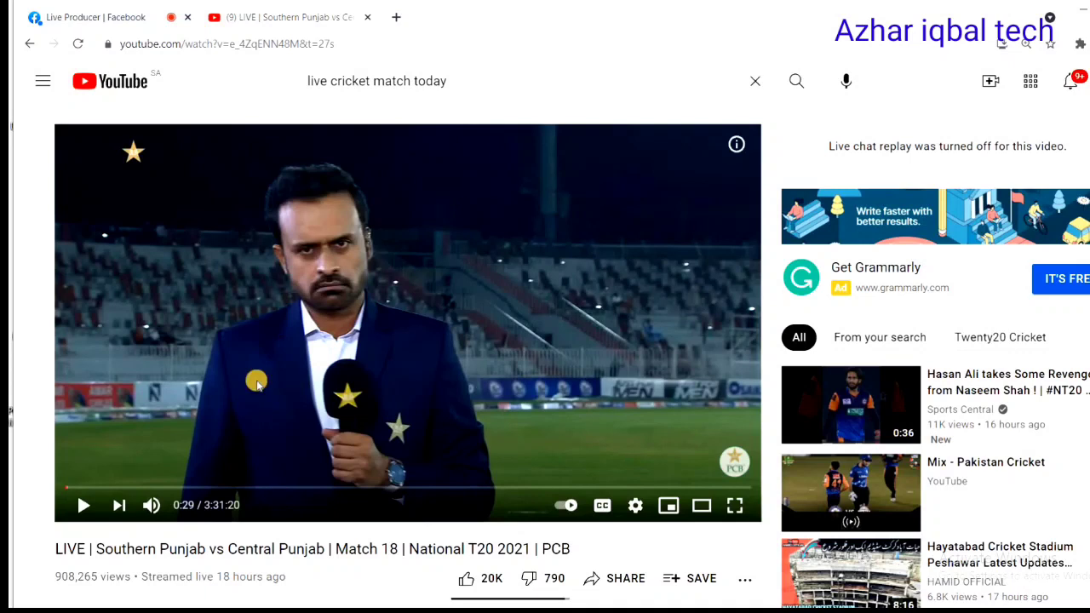
Share the Chrome tab playing the Southern Punjab vs Central Punjab match with Facebook Live Producer and dismiss its notice
left_click(122, 19)
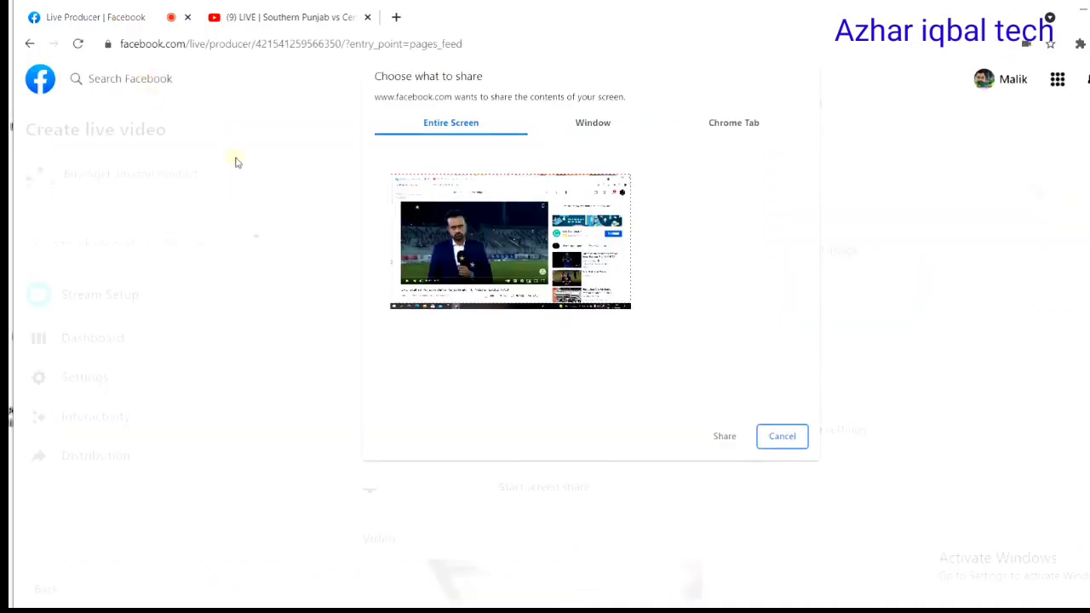
left_click(725, 124)
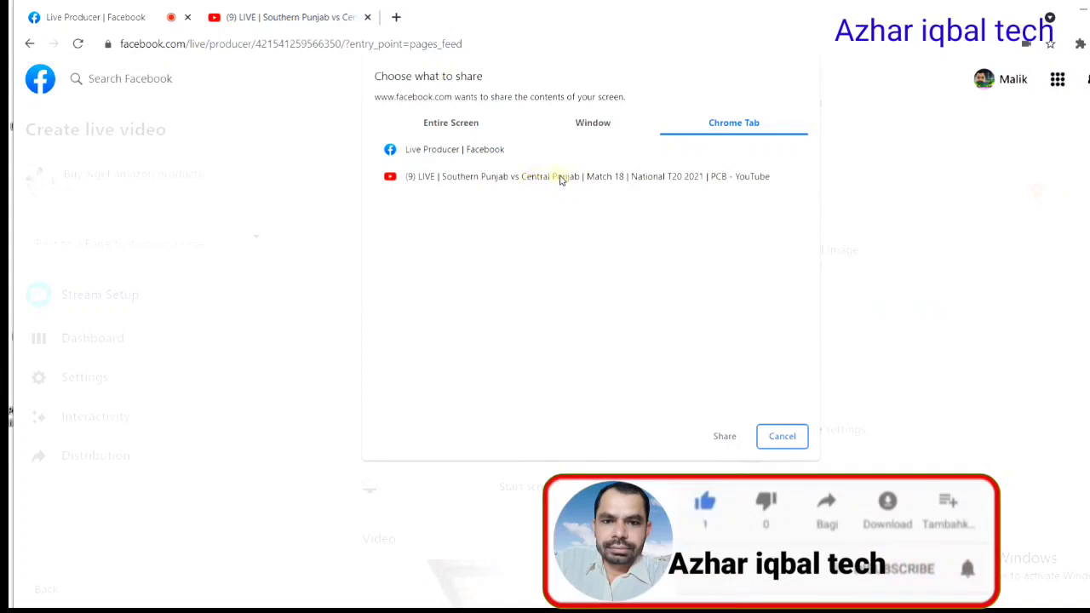
left_click(559, 179)
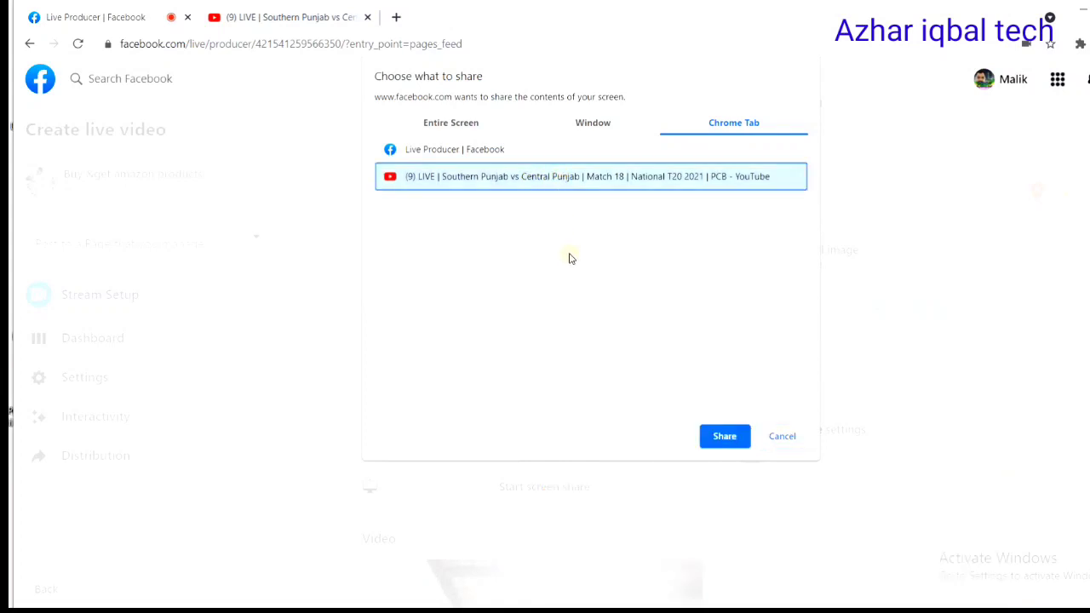
left_click(721, 438)
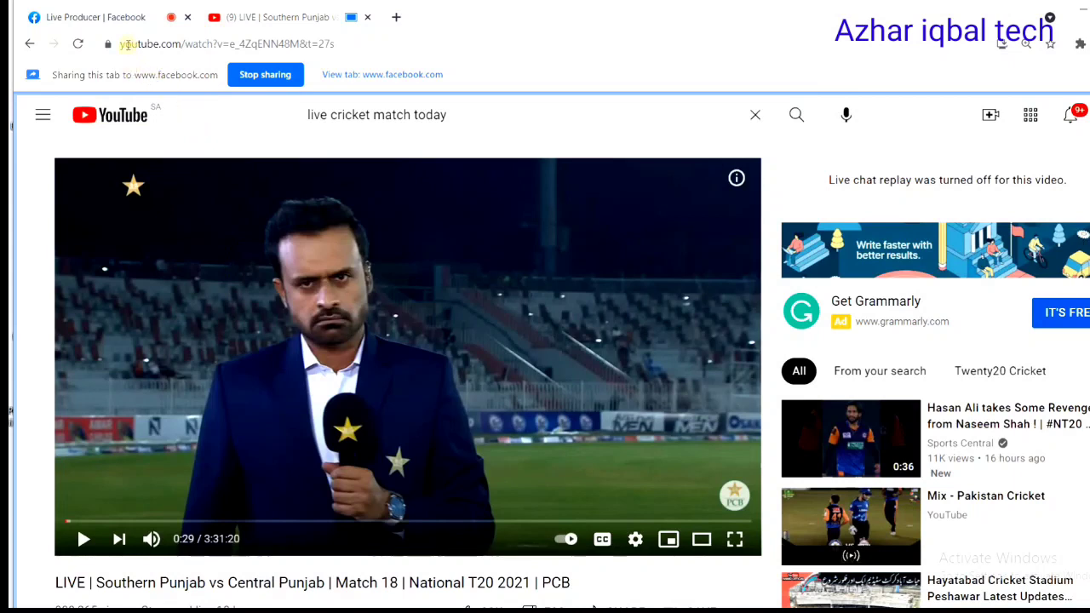
left_click(126, 16)
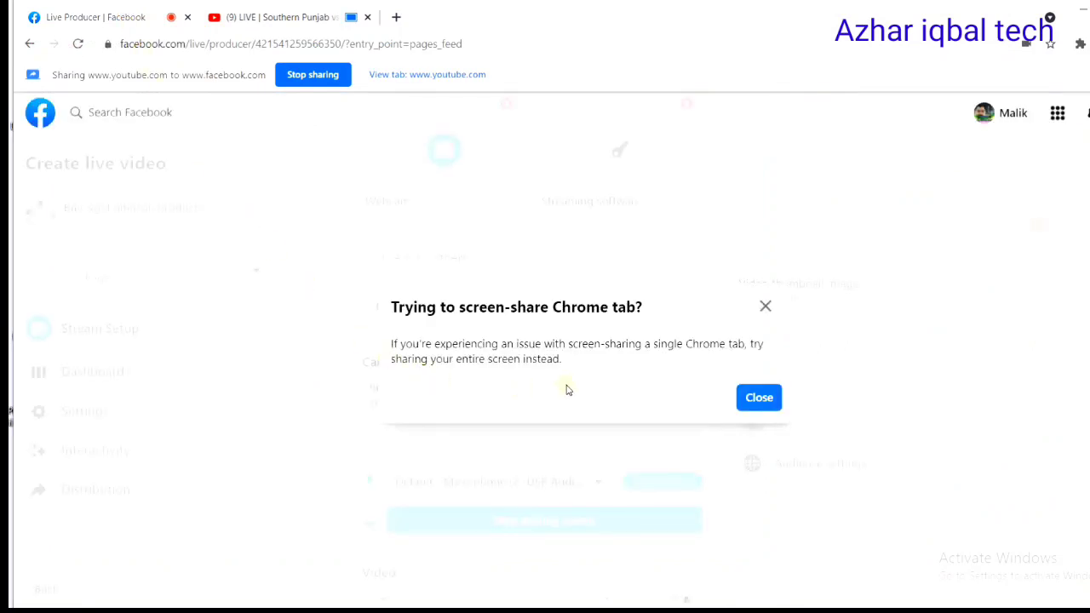
left_click(759, 400)
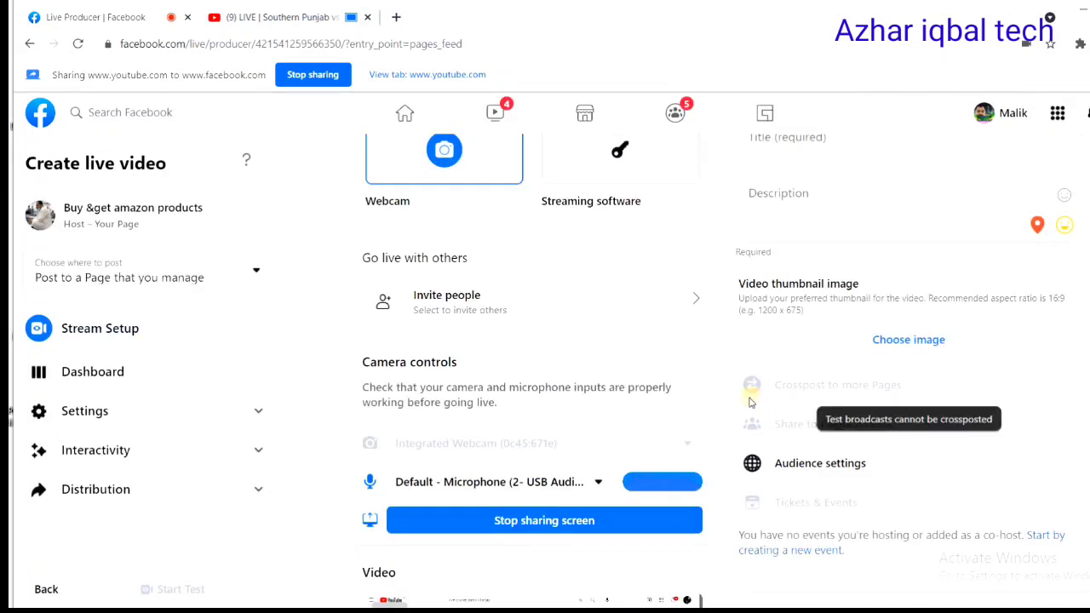
Give the live video the title "live cricket" and the description "national cup"
scroll(928, 402, "up", 1)
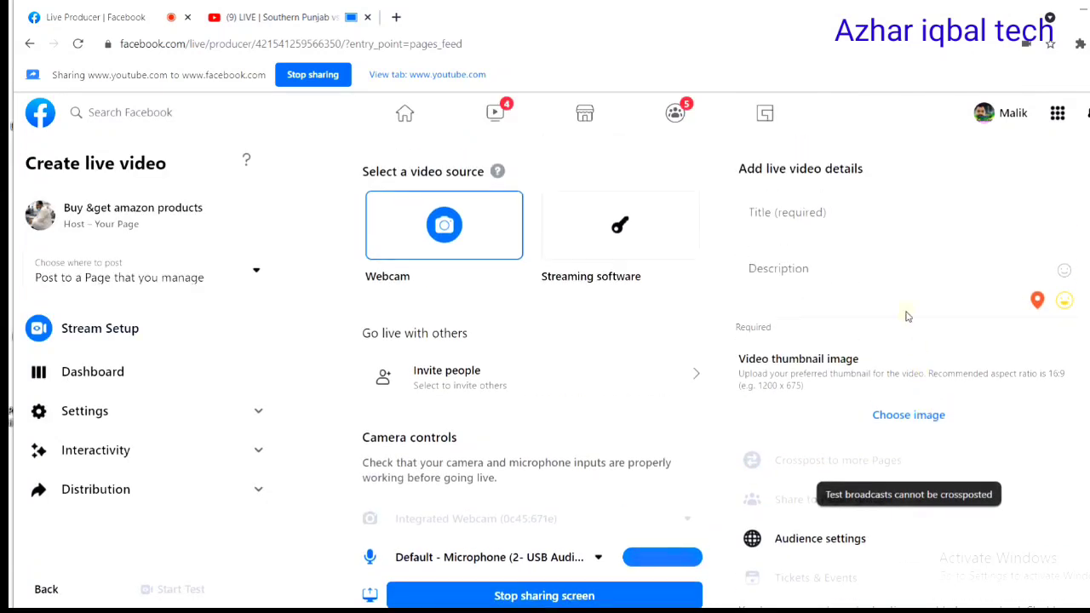
left_click(862, 215)
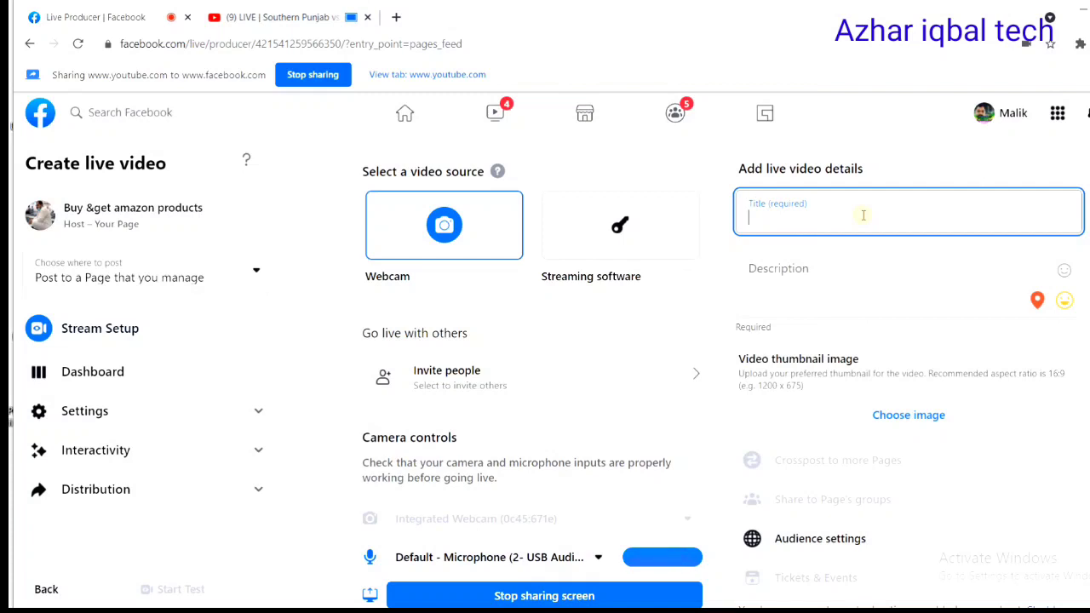
type("live cricket")
left_click(835, 263)
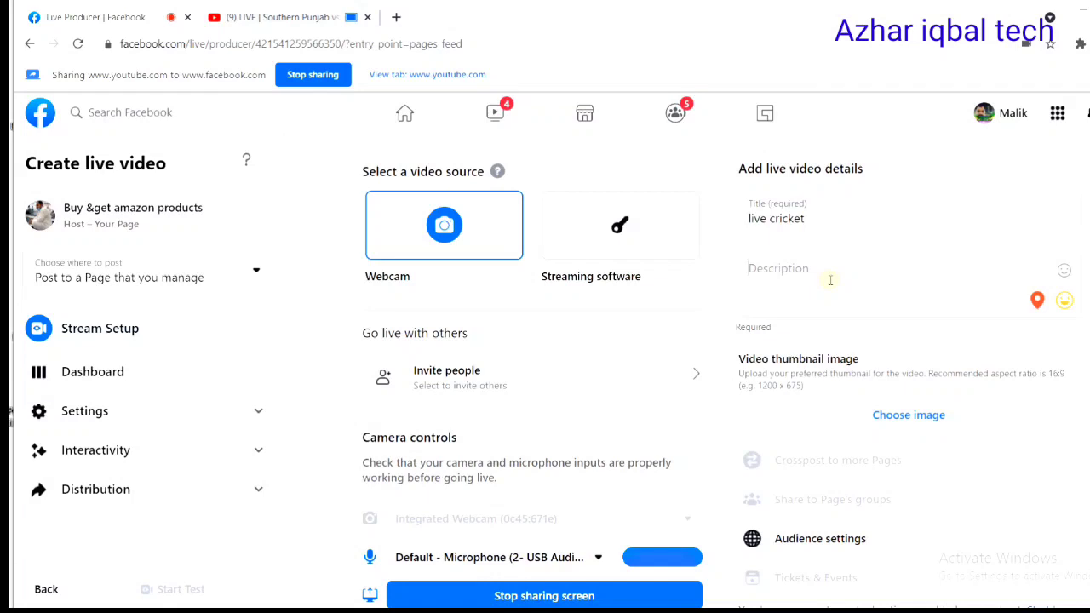
type("na")
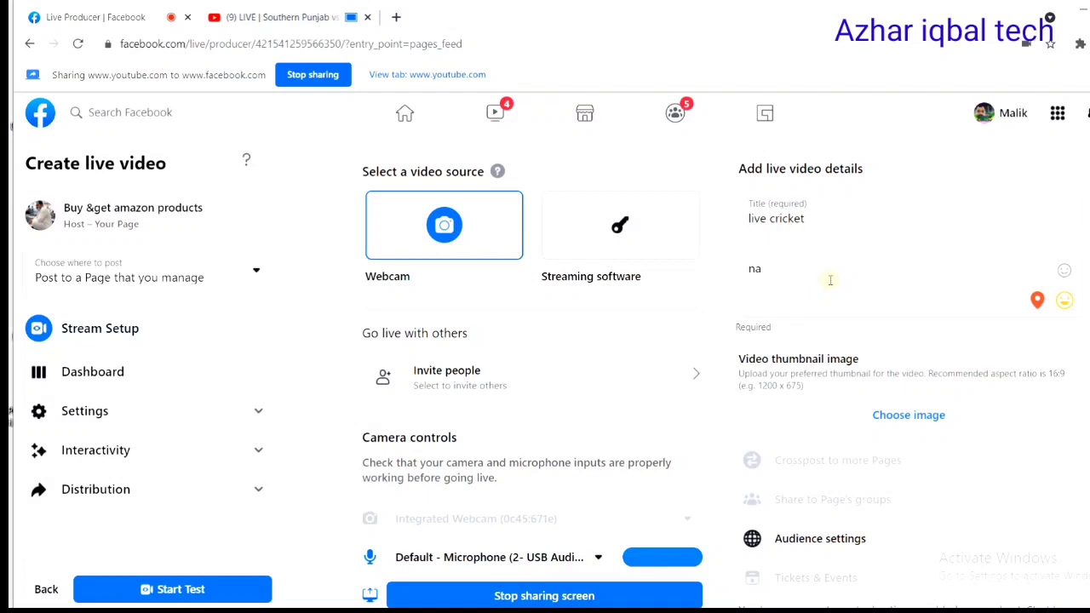
type("tional cup")
Start the test broadcast, close the notice about unused applications and look over the live dashboard
scroll(839, 269, "down", 4)
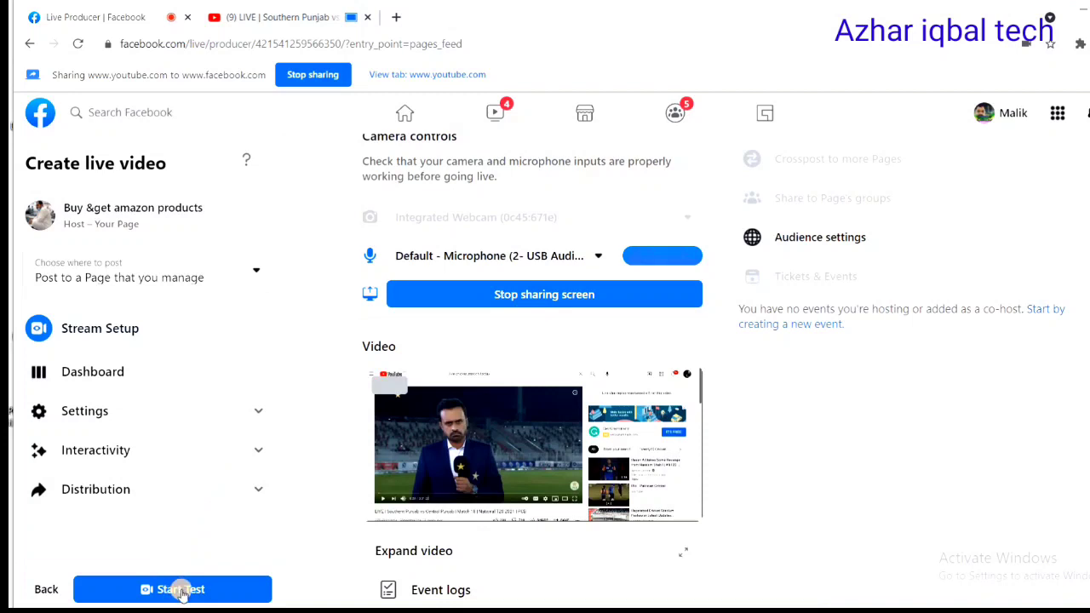
left_click(182, 589)
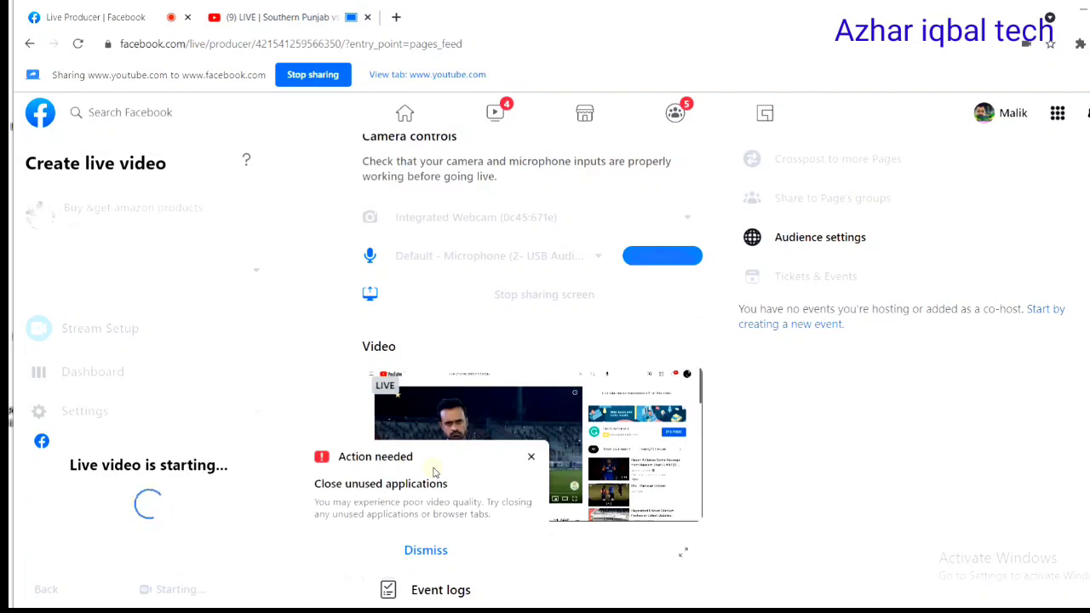
left_click(532, 459)
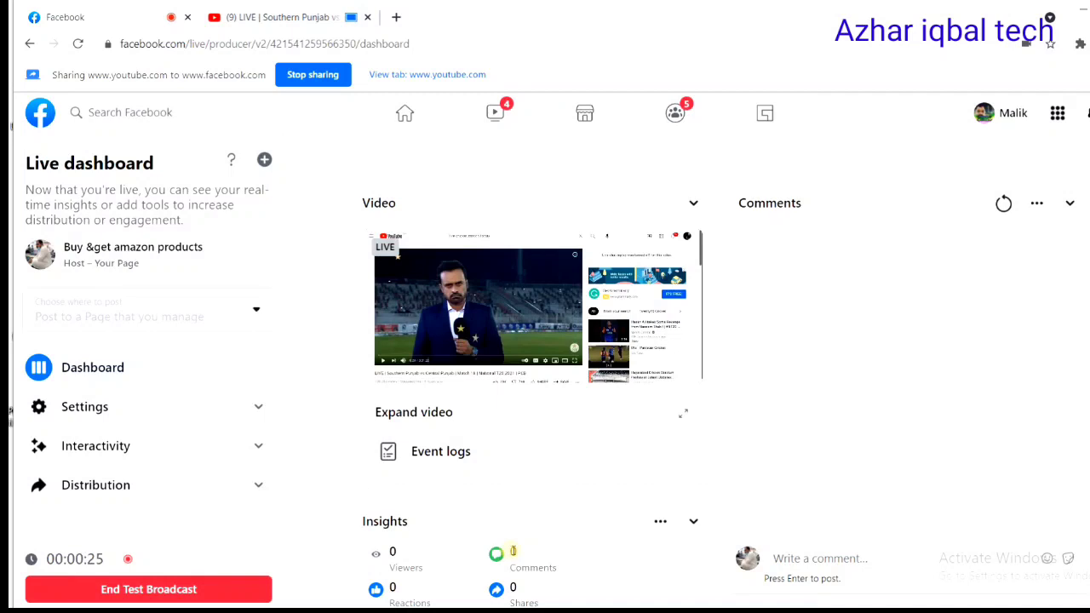
scroll(513, 551, "down", 2)
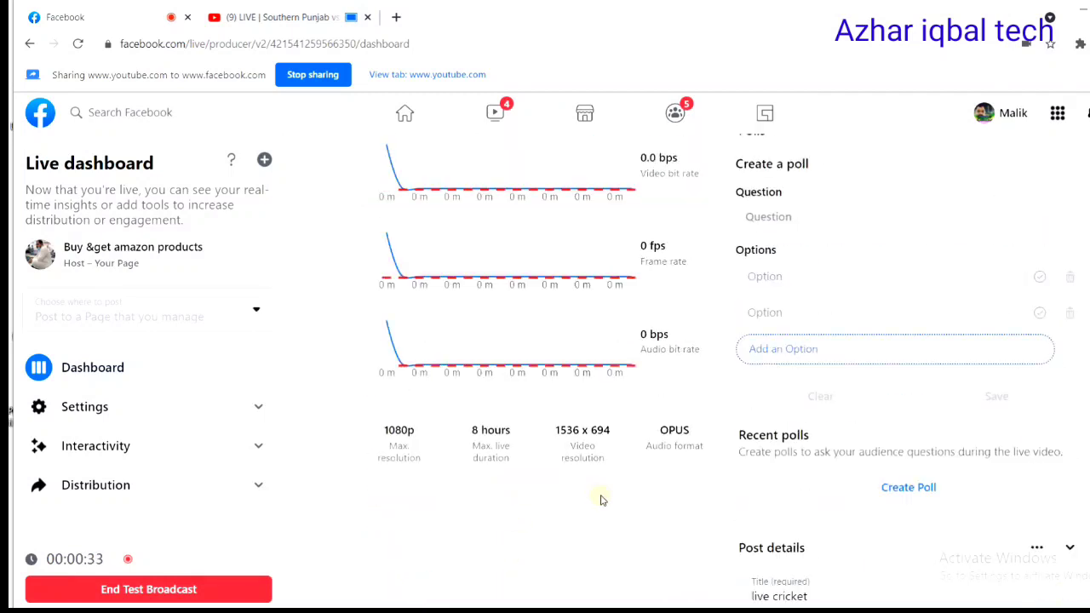
scroll(600, 500, "up", 4)
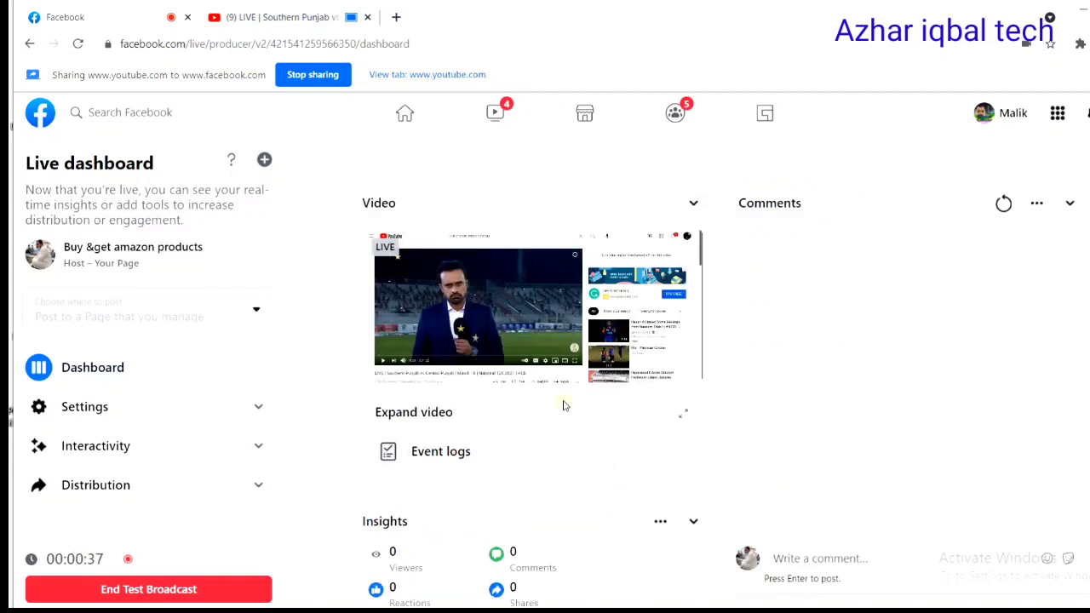
End the test broadcast, permanently delete its video and return to the Page
left_click(173, 592)
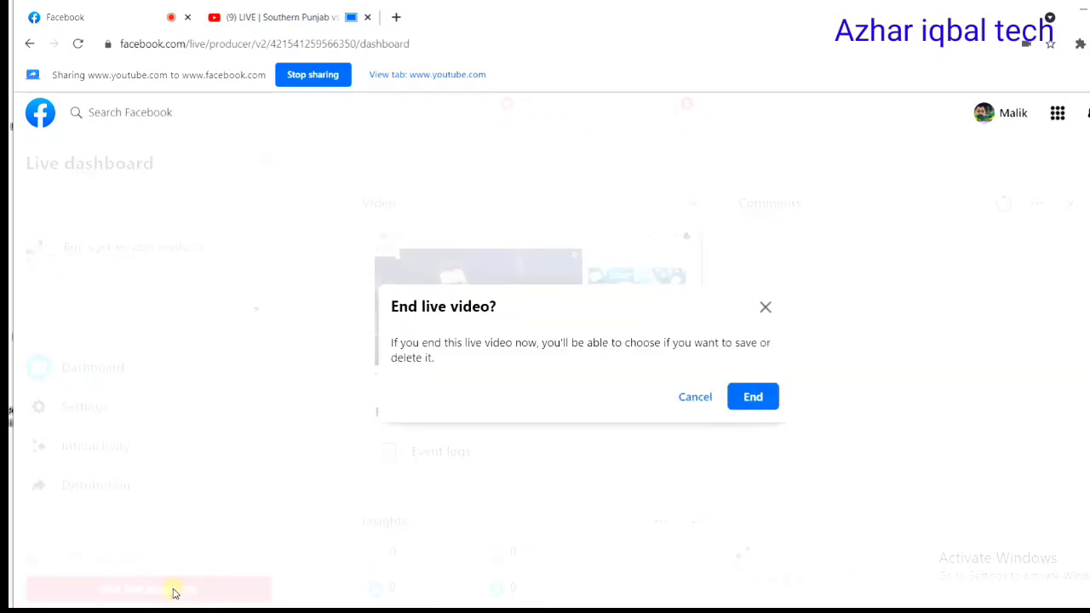
left_click(750, 413)
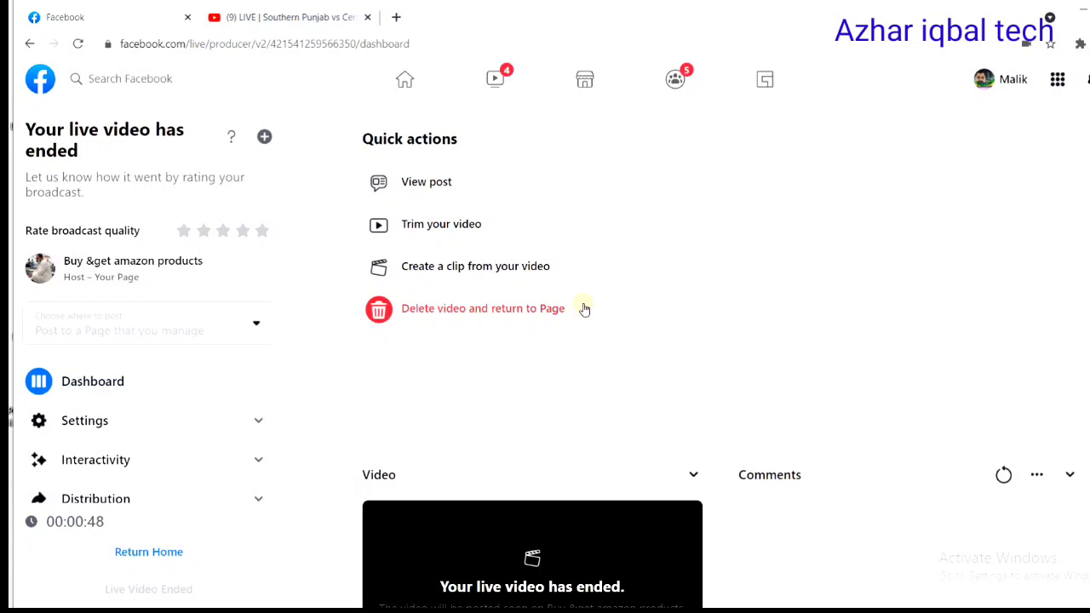
left_click(538, 308)
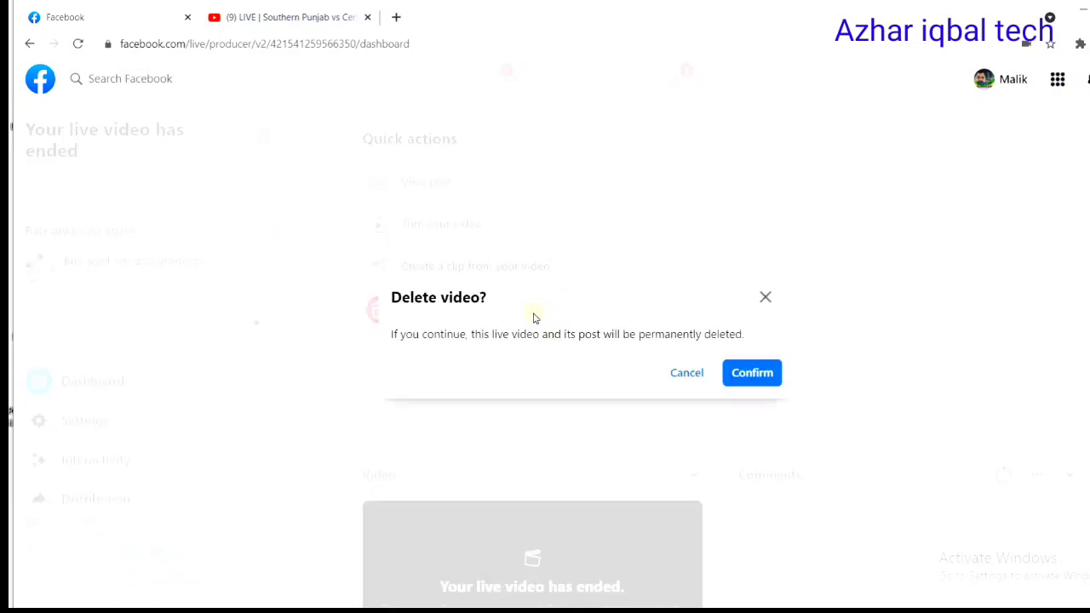
left_click(754, 375)
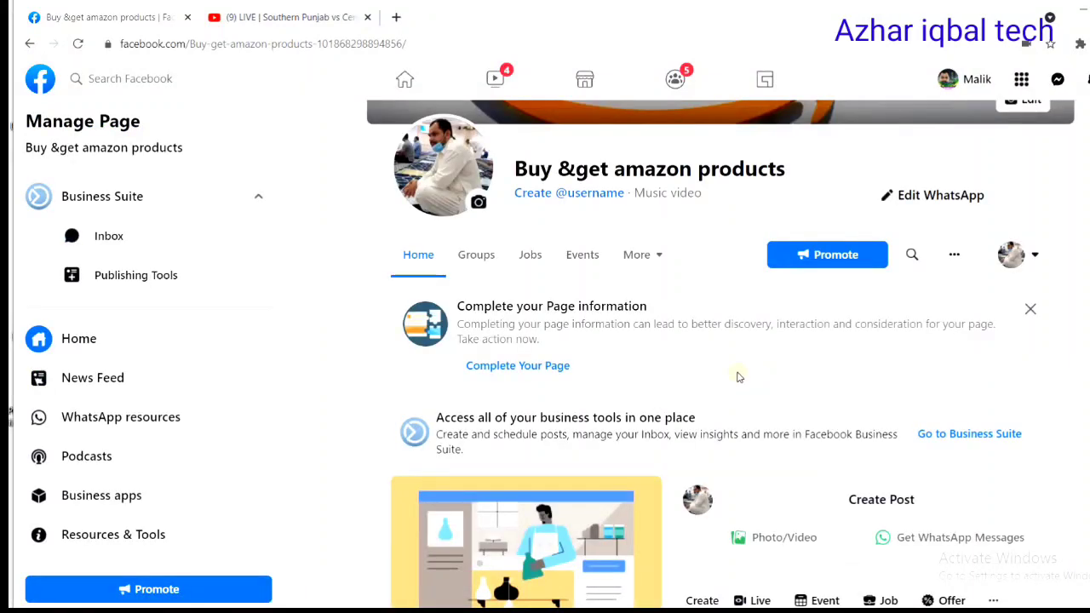
Look through the Buy &get amazon products Page and its posts after deleting the broadcast
scroll(738, 378, "down", 3)
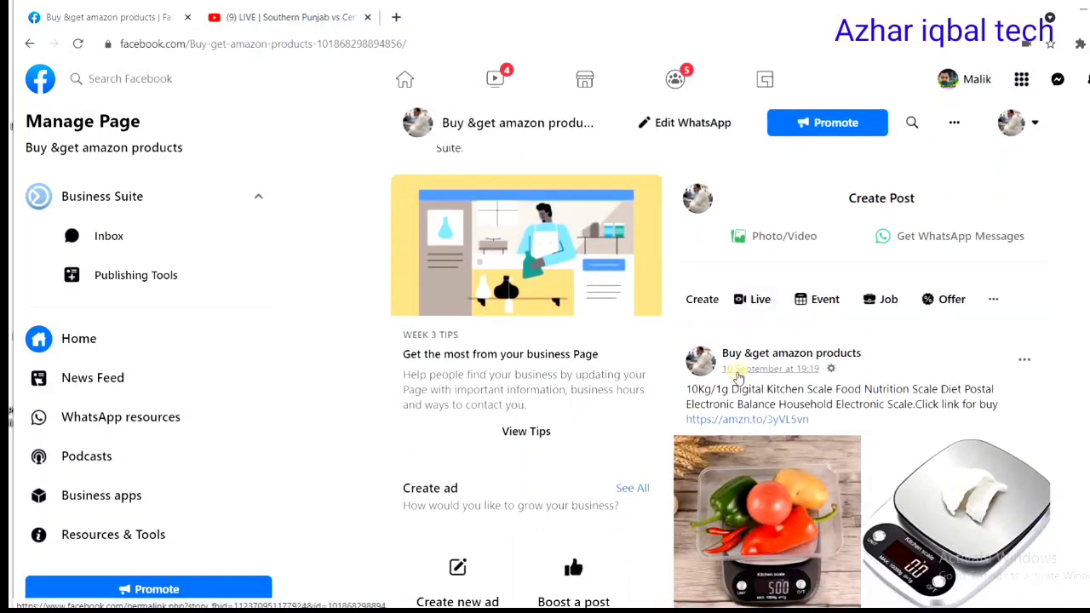
scroll(682, 376, "down", 2)
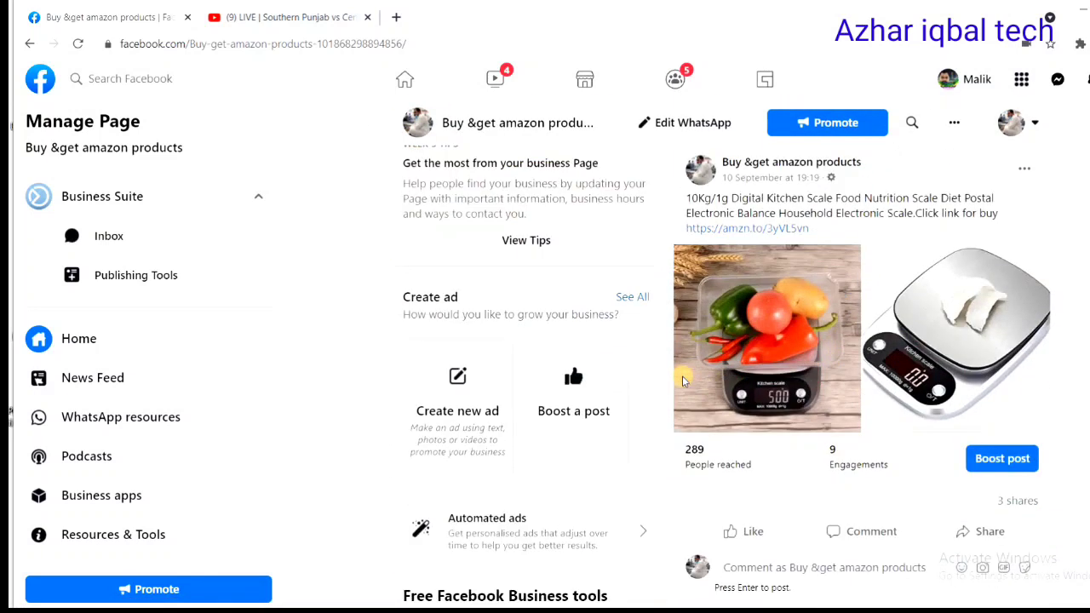
scroll(682, 376, "down", 5)
scroll(683, 383, "up", 2)
scroll(683, 383, "up", 10)
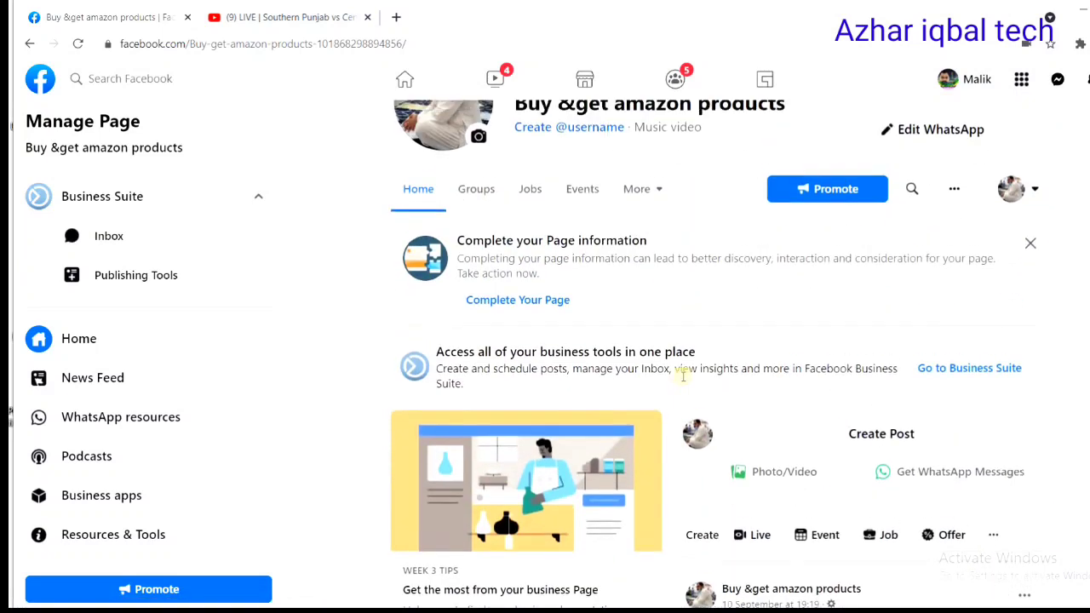
scroll(682, 376, "up", 3)
scroll(682, 381, "down", 5)
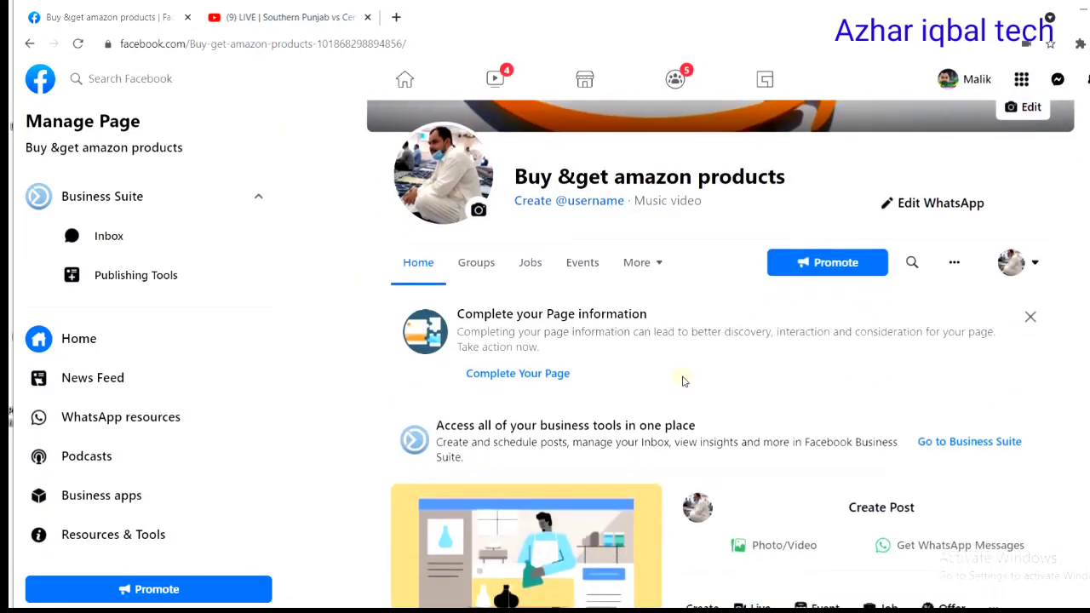